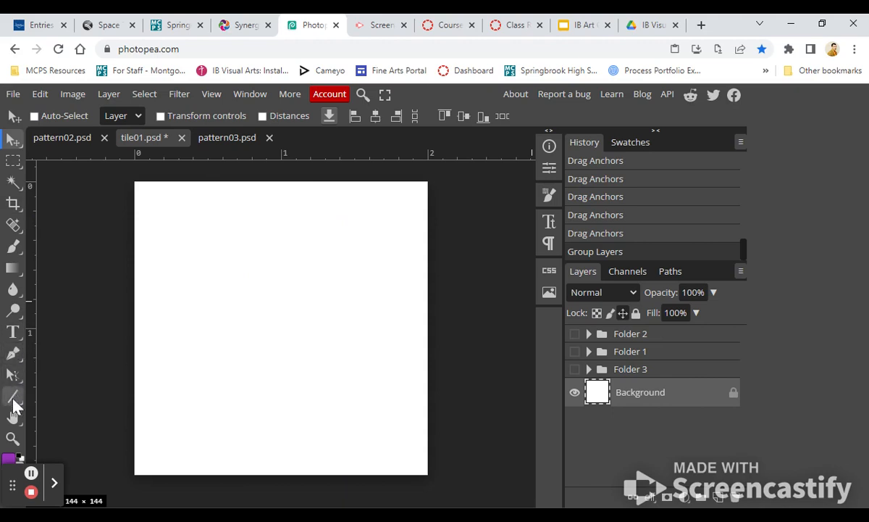
# - Draw a seven-sided polygon with the Parametric Shape tool in the lower right part of the canvas
pyautogui.click(15, 357)
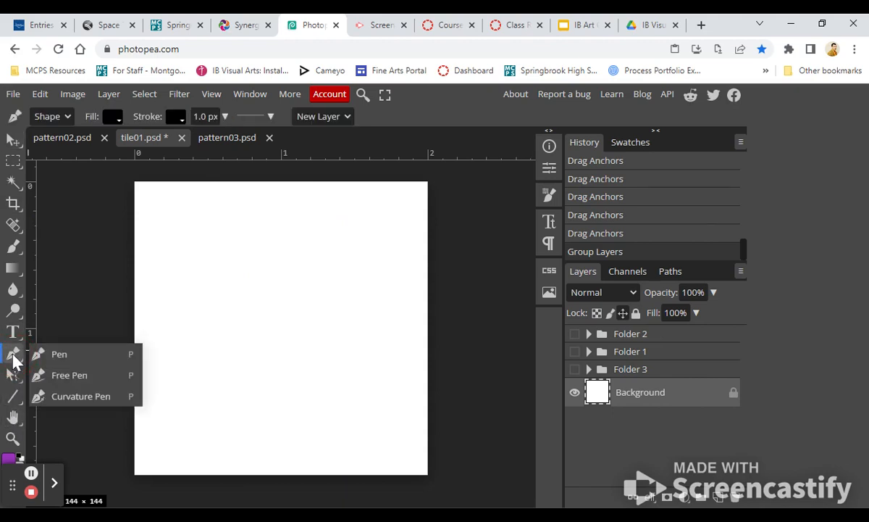
pyautogui.click(13, 397)
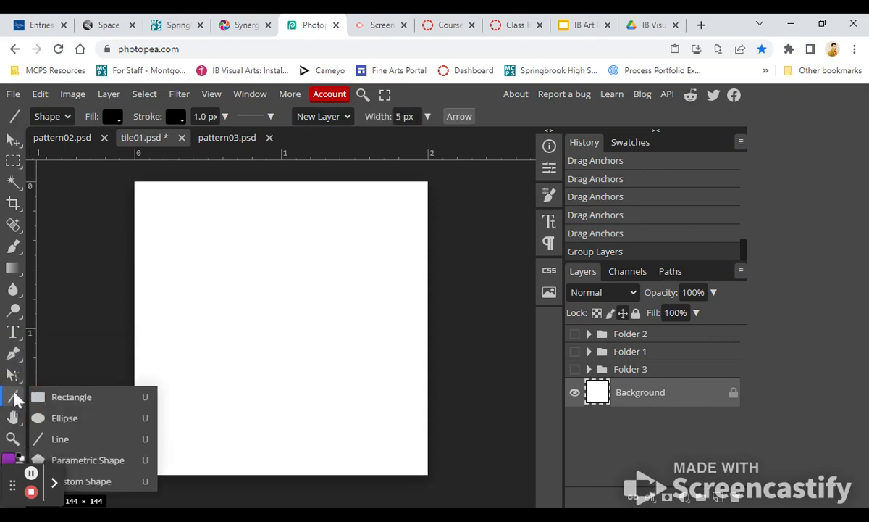
pyautogui.click(91, 461)
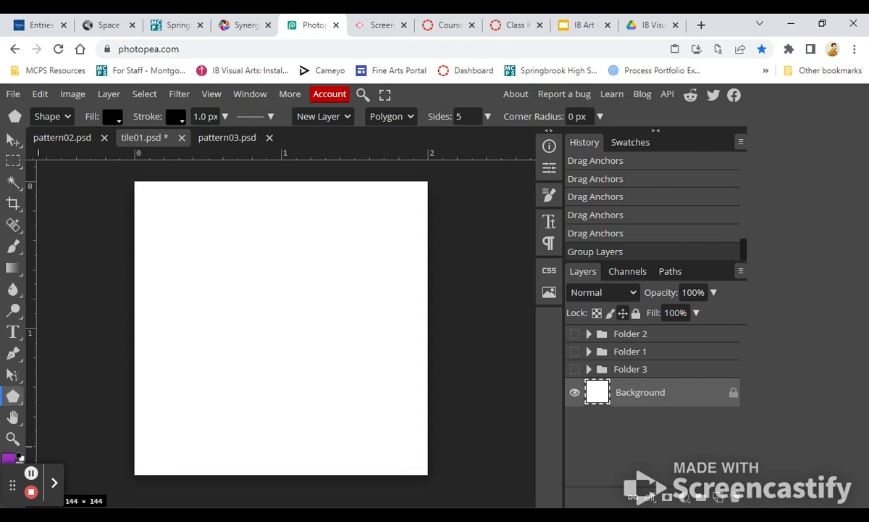
pyautogui.click(489, 122)
pyautogui.click(467, 116)
pyautogui.write('7')
pyautogui.moveTo(323, 375); pyautogui.dragTo(366, 416)
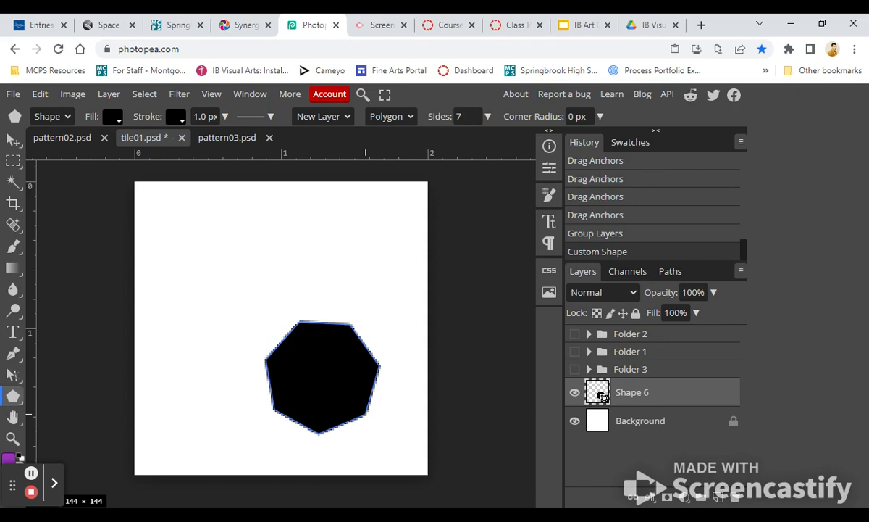
# - Remove the heptagon's stroke and set its solid fill colour to green 28b376
pyautogui.click(176, 118)
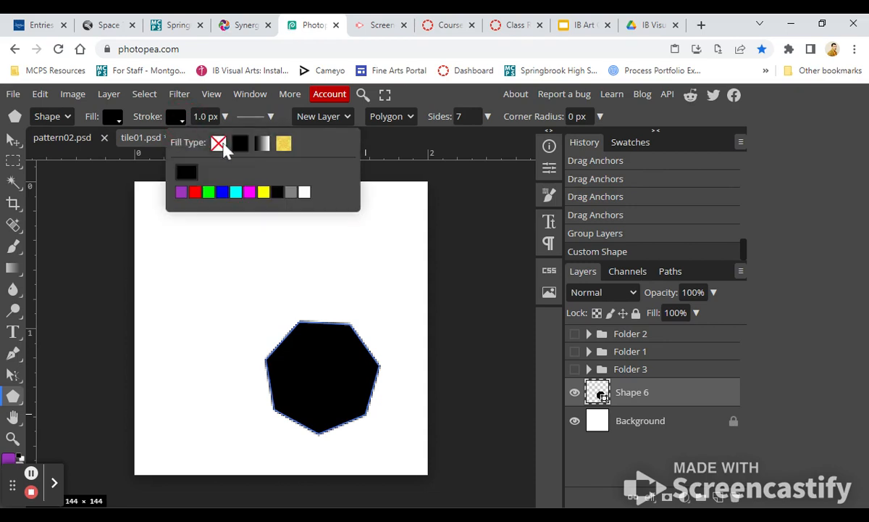
pyautogui.click(219, 144)
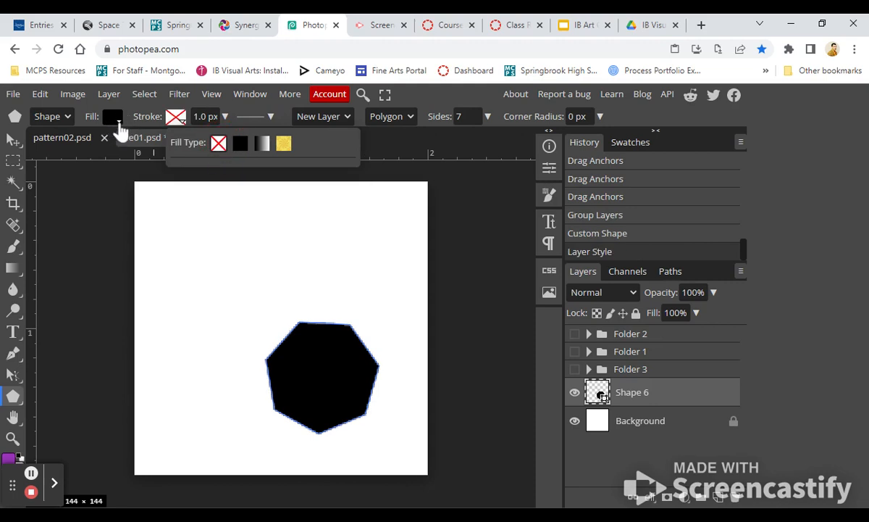
pyautogui.click(119, 123)
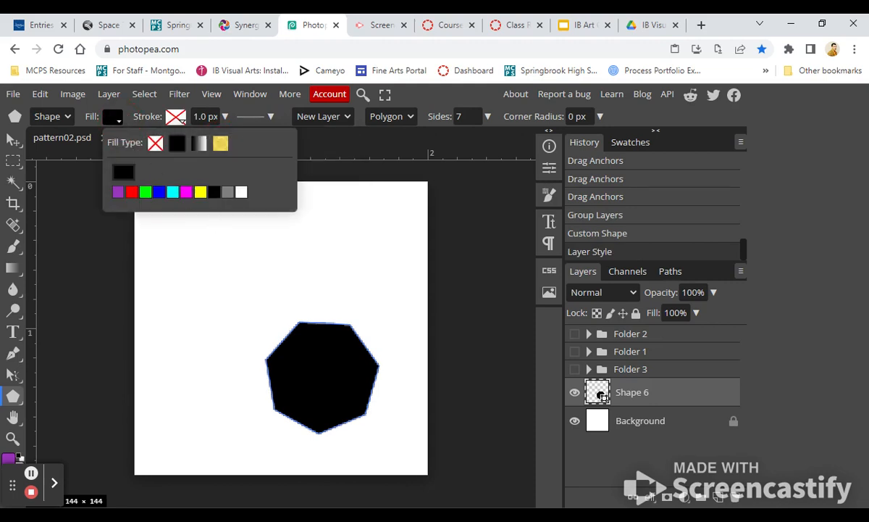
pyautogui.click(124, 173)
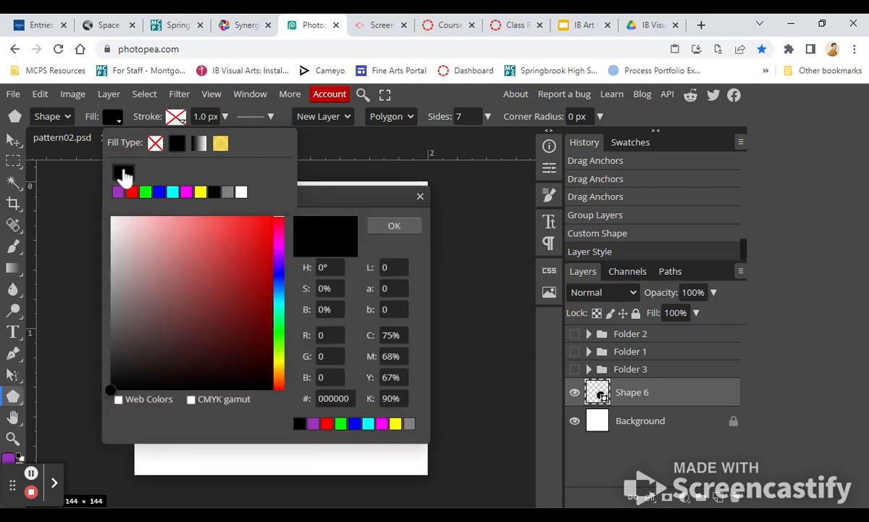
pyautogui.moveTo(287, 328); pyautogui.dragTo(281, 316)
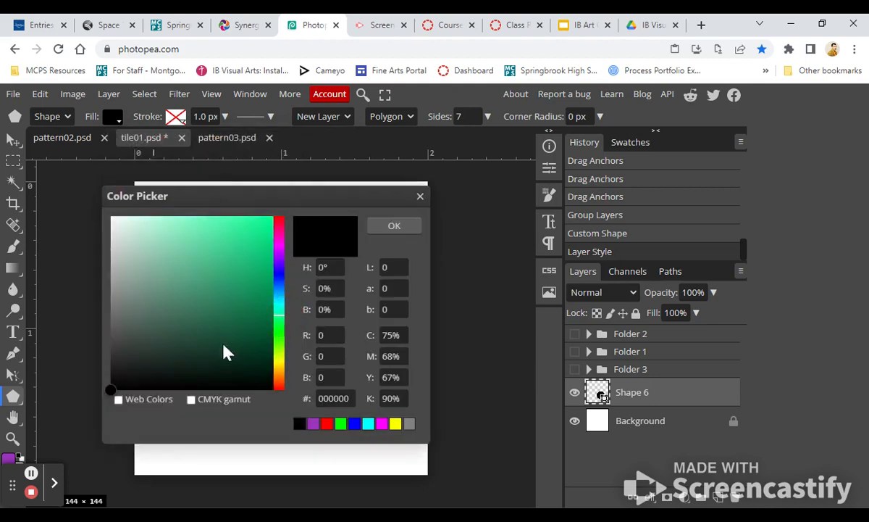
pyautogui.click(204, 274)
pyautogui.click(198, 244)
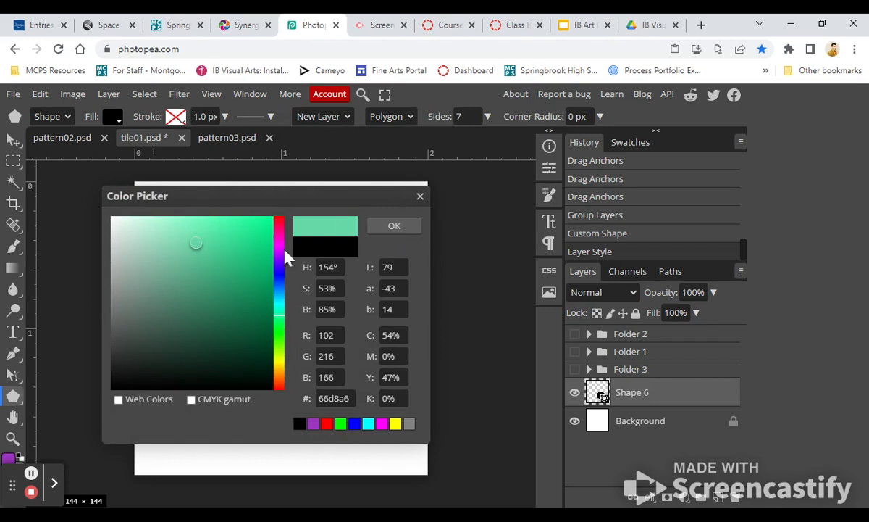
pyautogui.click(237, 268)
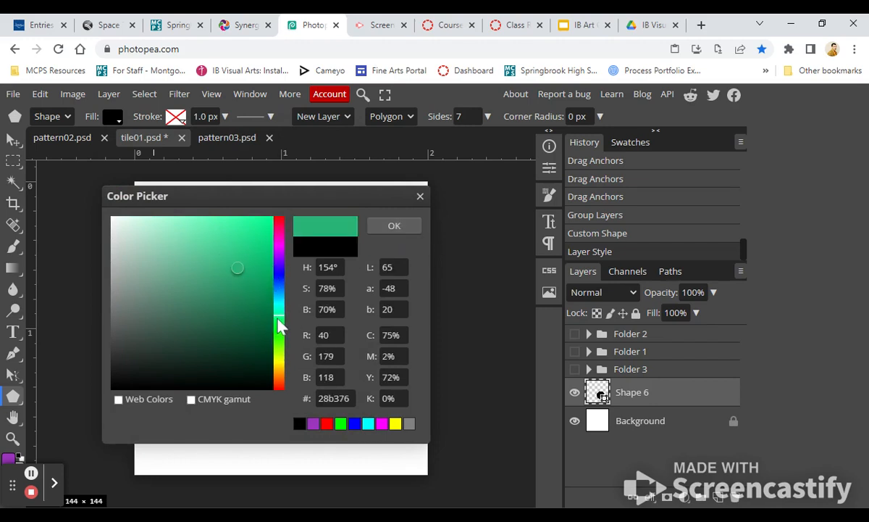
pyautogui.click(396, 228)
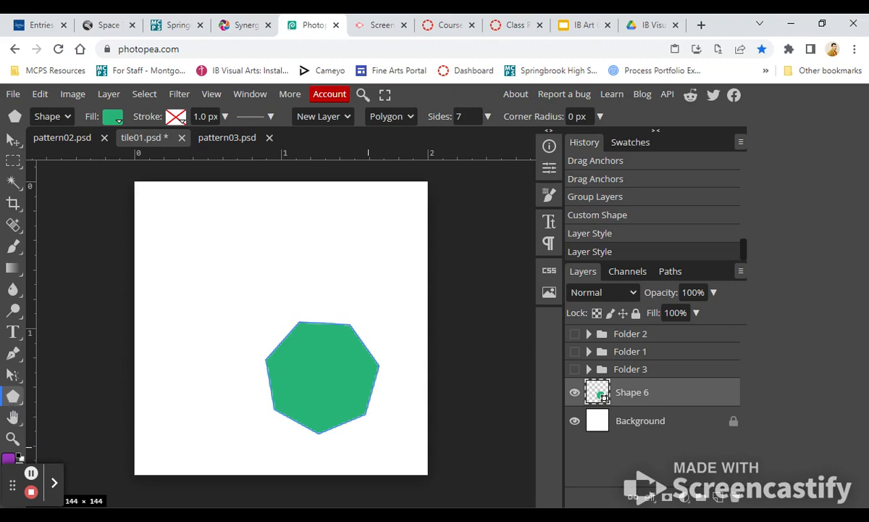
# - Move the green heptagon into the canvas's lower-right corner so that it overhangs the right and bottom canvas edges
pyautogui.moveTo(331, 376); pyautogui.dragTo(366, 420)
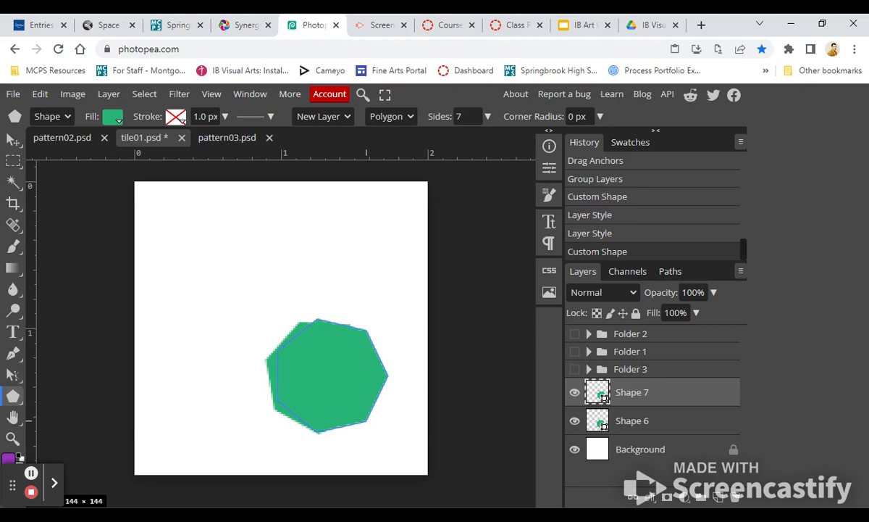
pyautogui.hotkey('ctrl', 'z')
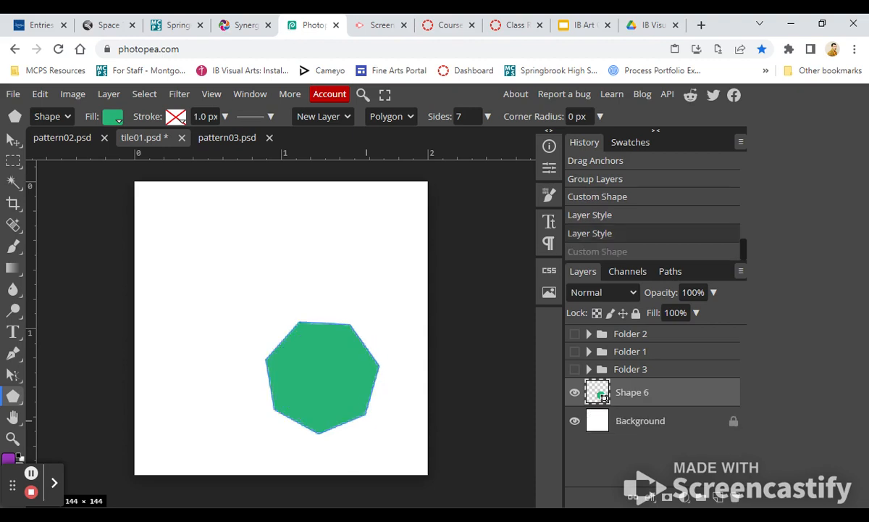
pyautogui.click(13, 139)
pyautogui.click(316, 392)
pyautogui.moveTo(316, 388); pyautogui.dragTo(385, 455)
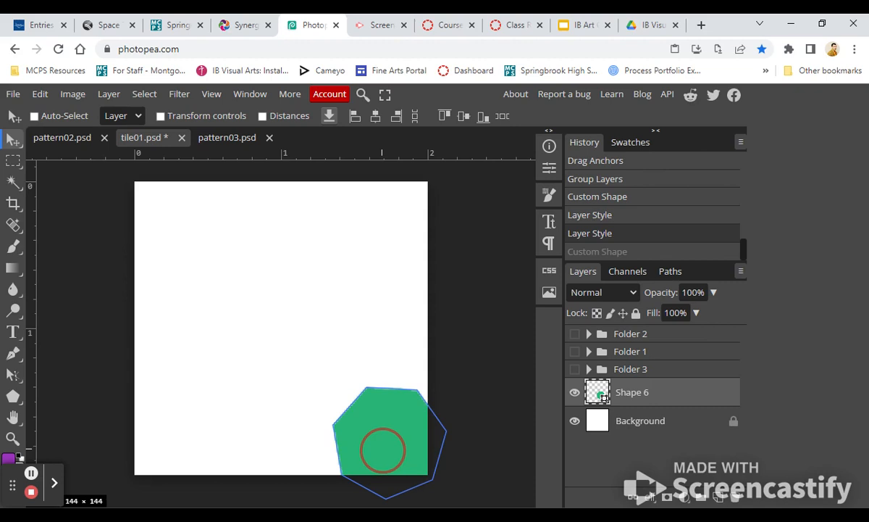
pyautogui.moveTo(383, 449)
pyautogui.mouseDown()
pyautogui.moveTo(387, 457)
pyautogui.moveTo(380, 436)
pyautogui.mouseUp()
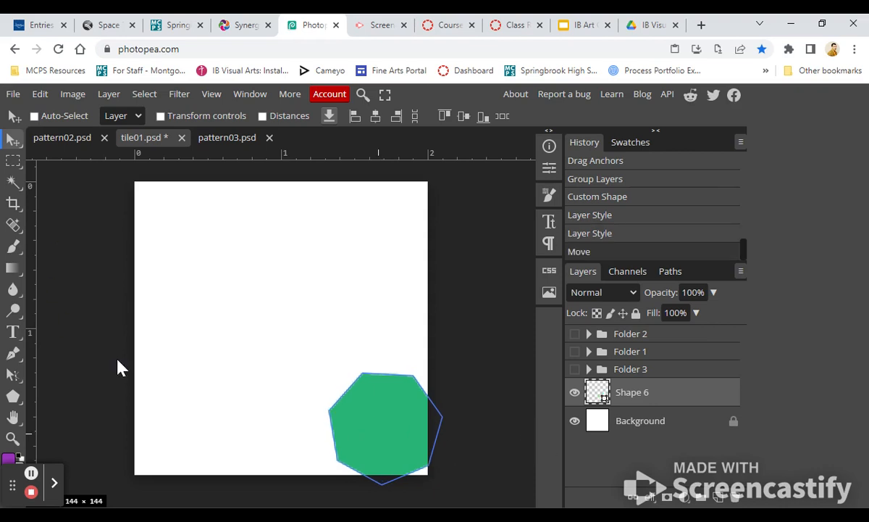
# - Draw a closed Pen shape covering the canvas's upper-left half, with a zigzag edge running from the lower-left to the upper-right corner
pyautogui.click(12, 353)
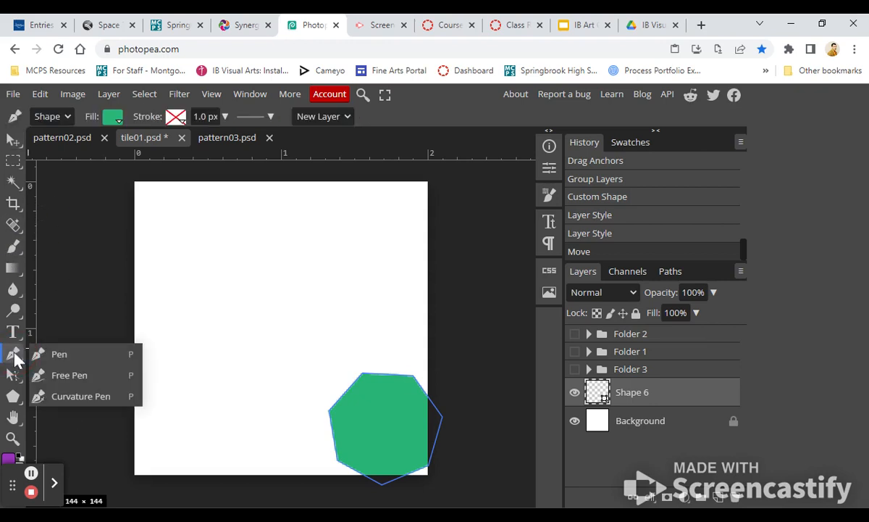
pyautogui.click(61, 354)
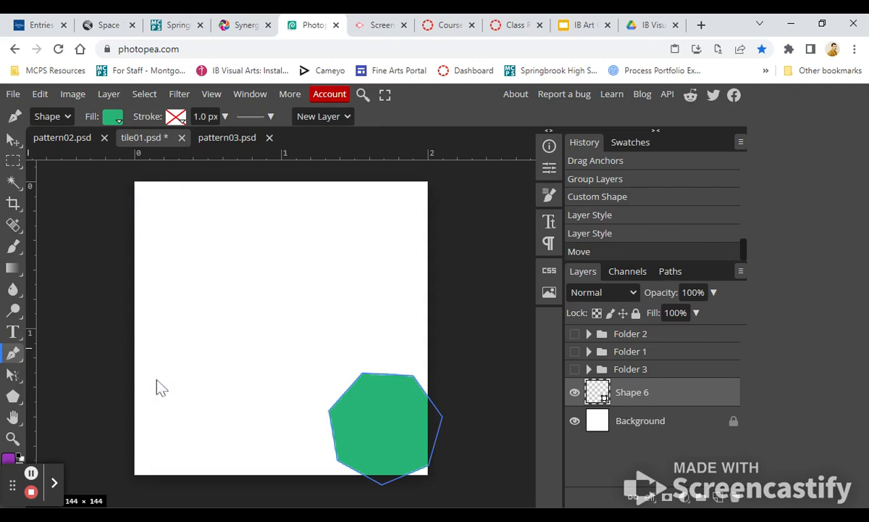
pyautogui.click(136, 474)
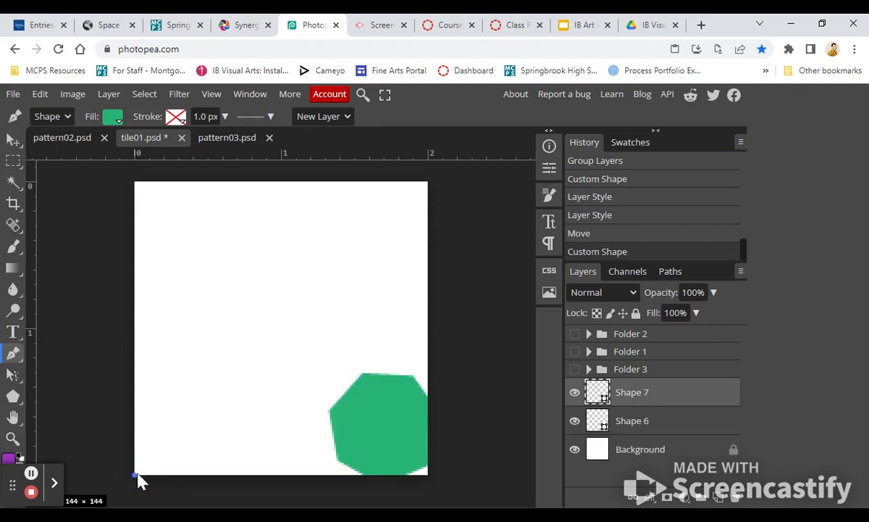
pyautogui.click(199, 428)
pyautogui.click(175, 379)
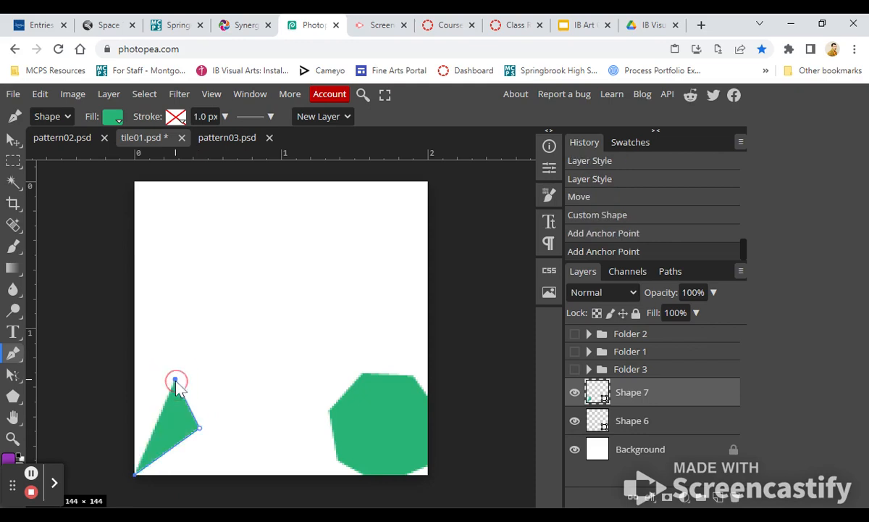
pyautogui.click(247, 367)
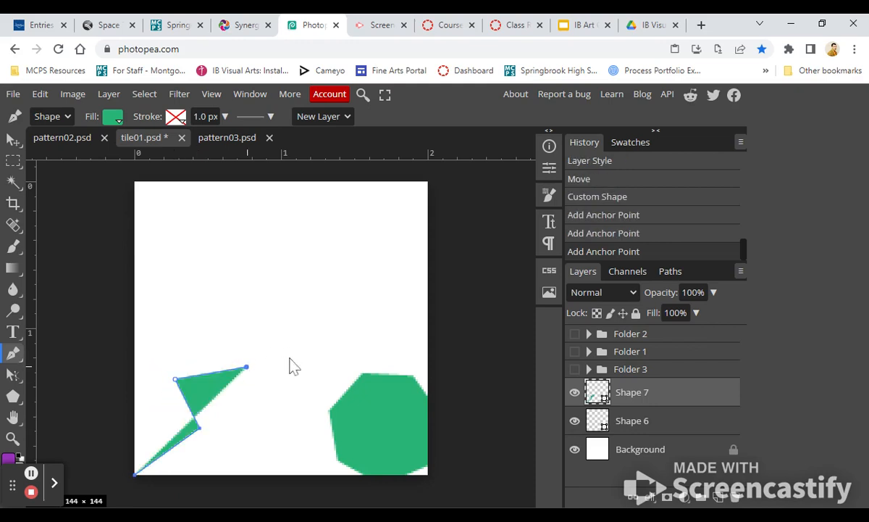
pyautogui.click(201, 320)
pyautogui.click(285, 319)
pyautogui.click(250, 254)
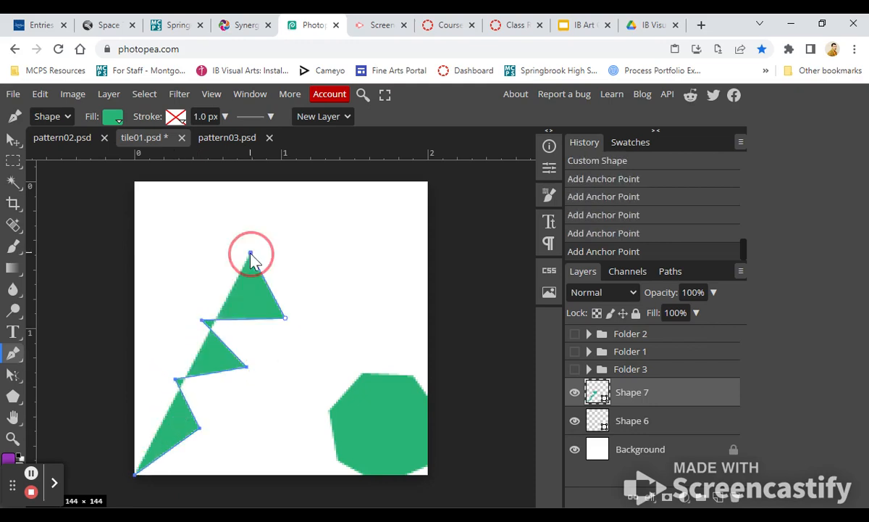
pyautogui.click(328, 273)
pyautogui.click(313, 222)
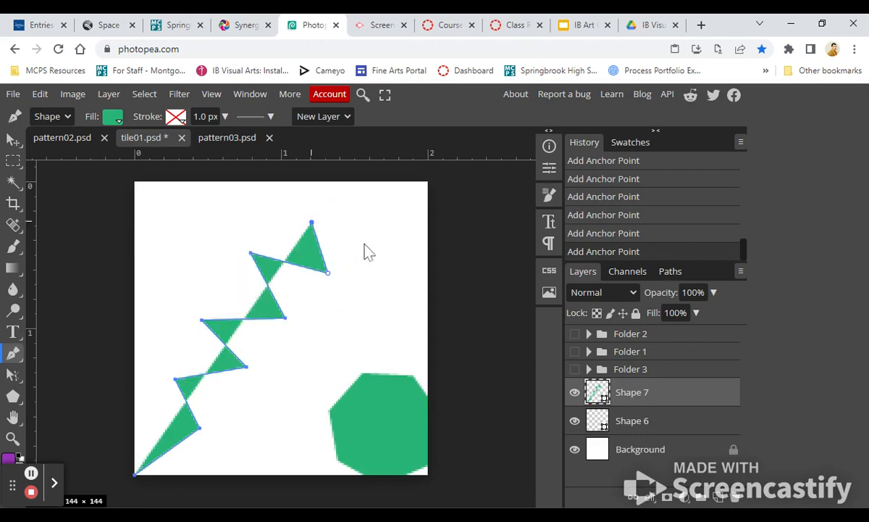
pyautogui.click(362, 242)
pyautogui.click(362, 189)
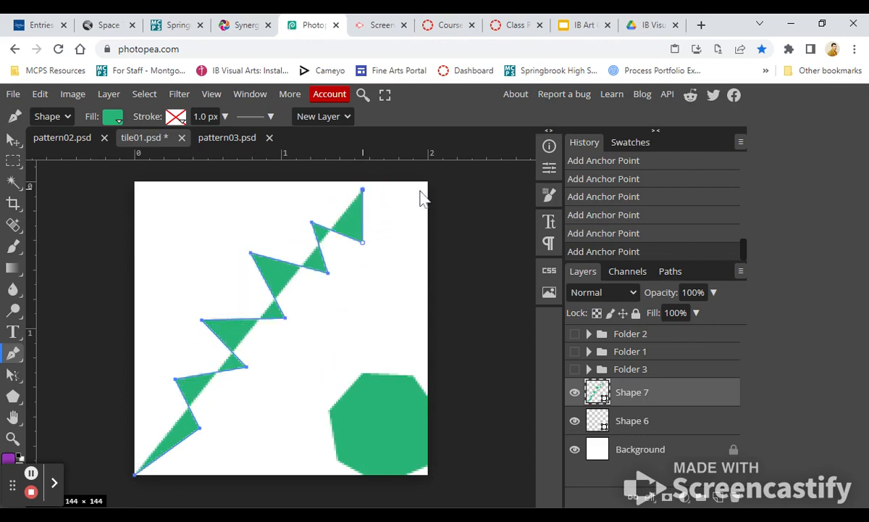
pyautogui.click(428, 182)
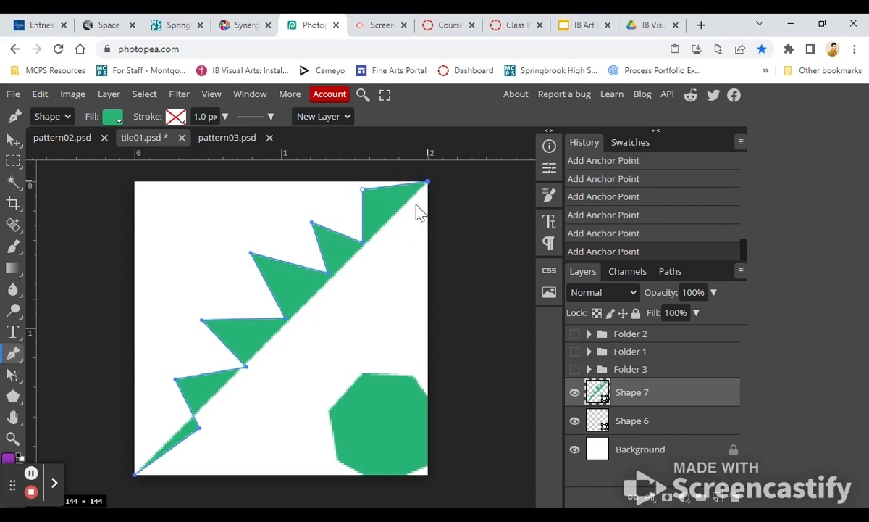
pyautogui.click(135, 182)
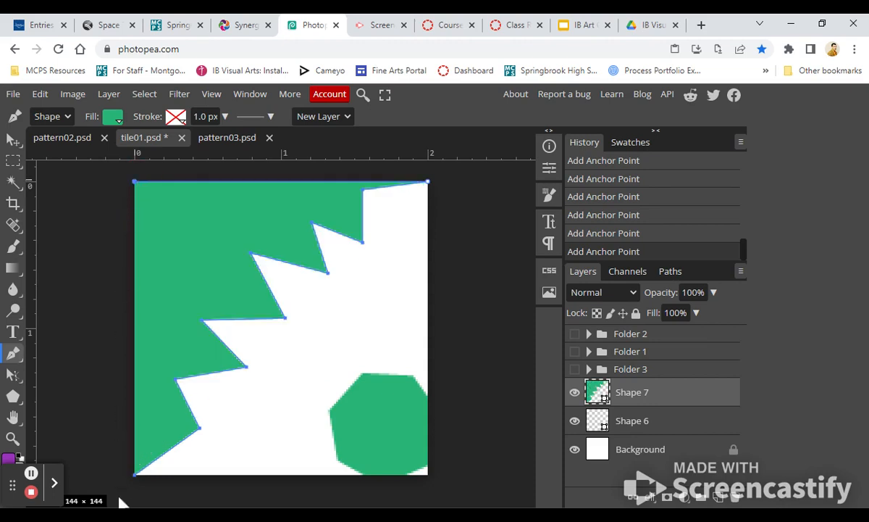
pyautogui.click(135, 474)
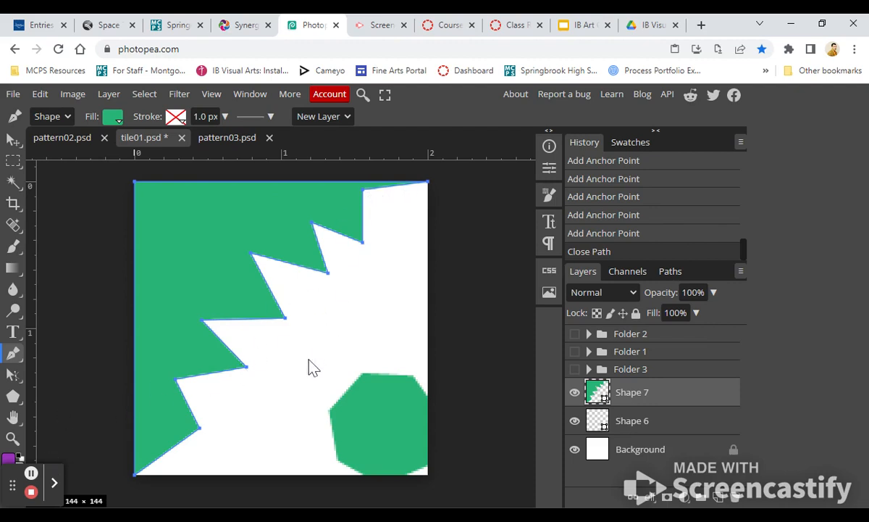
# - Reshape the zigzag shape with Direct Select, moving its lower teeth down to the bottom canvas edge and adjusting its upper-right and middle points
pyautogui.click(12, 376)
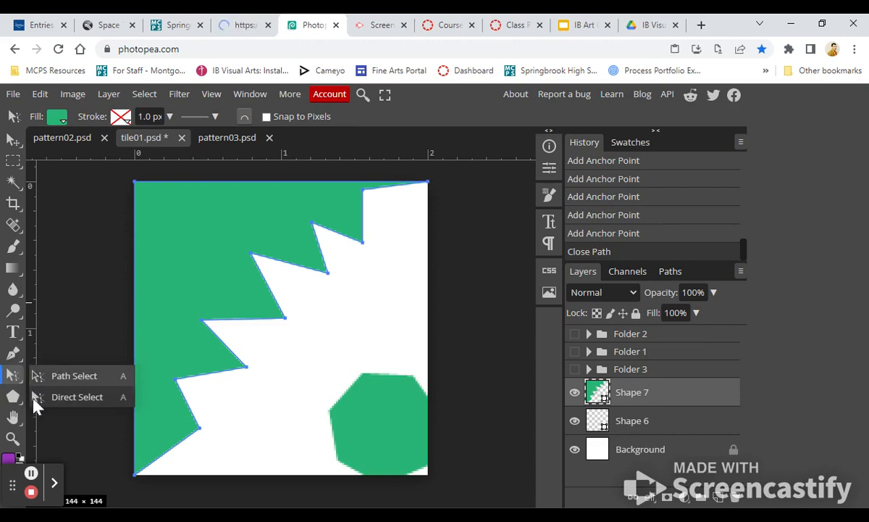
pyautogui.click(82, 404)
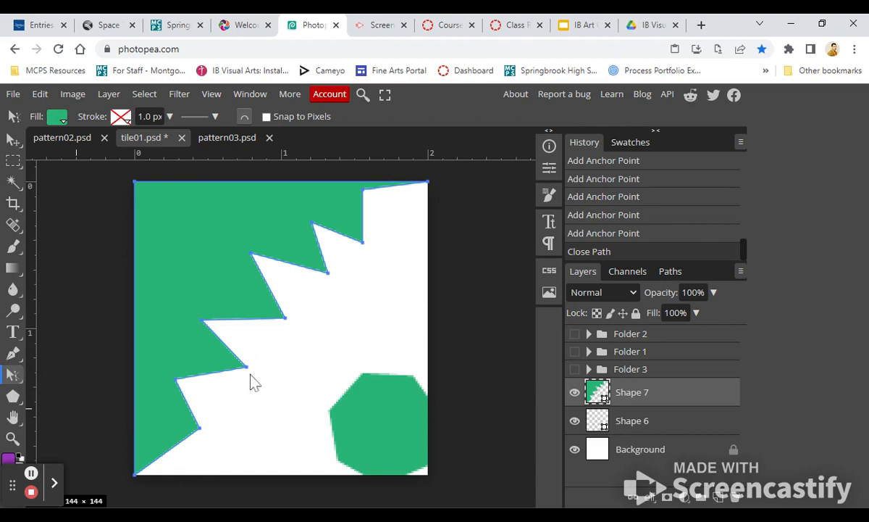
pyautogui.moveTo(246, 367); pyautogui.dragTo(239, 402)
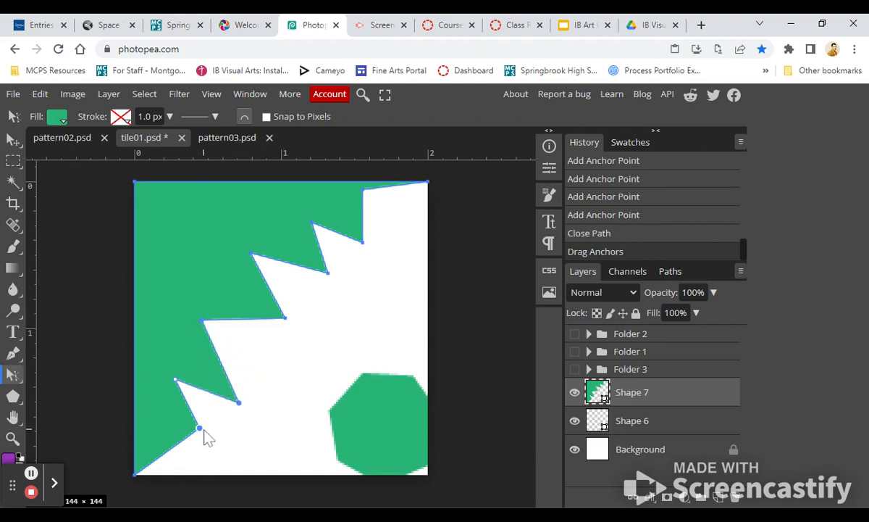
pyautogui.moveTo(199, 428); pyautogui.dragTo(184, 475)
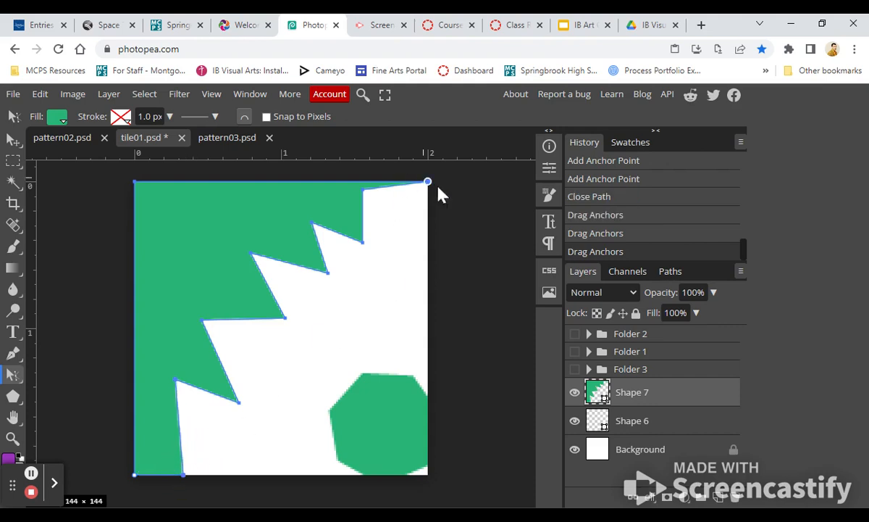
pyautogui.moveTo(363, 191); pyautogui.dragTo(428, 215)
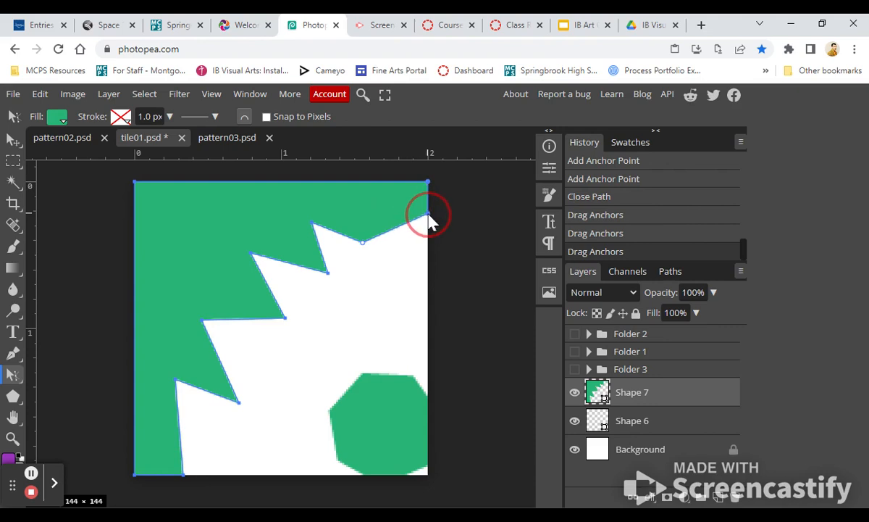
pyautogui.moveTo(428, 213); pyautogui.dragTo(361, 187)
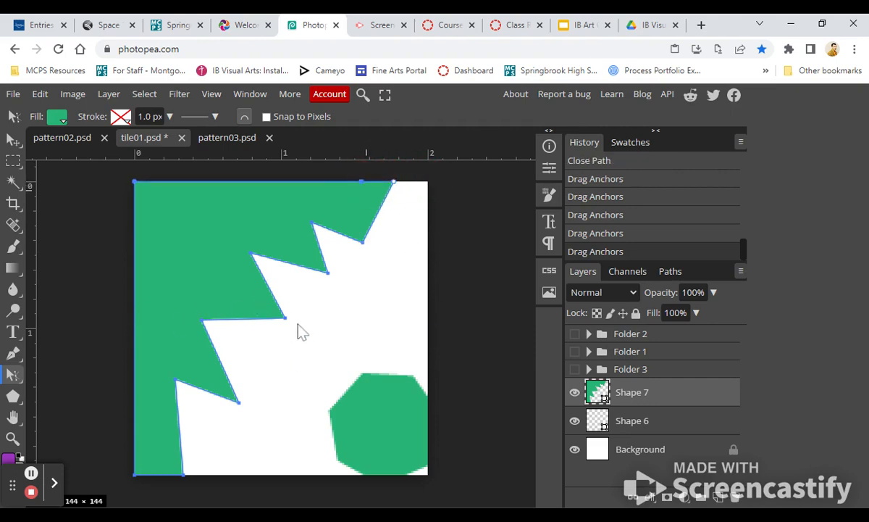
pyautogui.moveTo(284, 318)
pyautogui.mouseDown()
pyautogui.moveTo(276, 334)
pyautogui.moveTo(281, 316)
pyautogui.mouseUp()
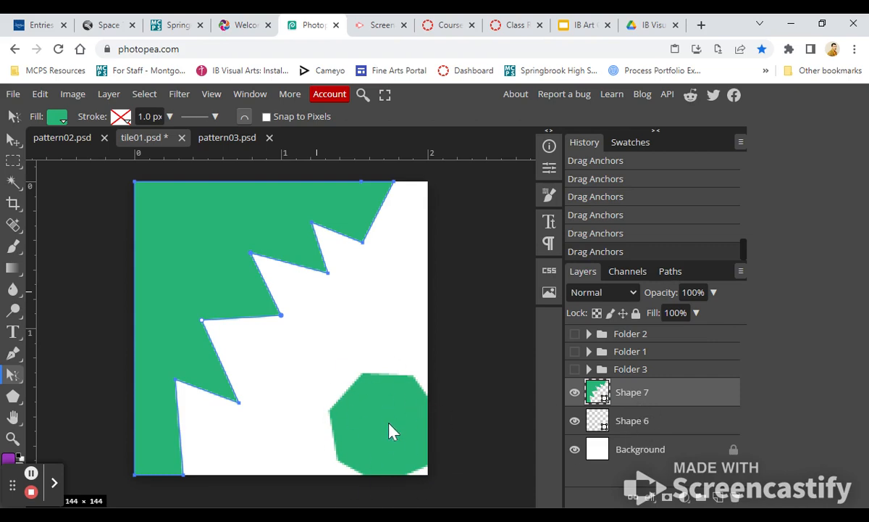
# - Show the Move tool's transform controls for the green heptagon and rotate it about 19 degrees counterclockwise in place
pyautogui.click(670, 427)
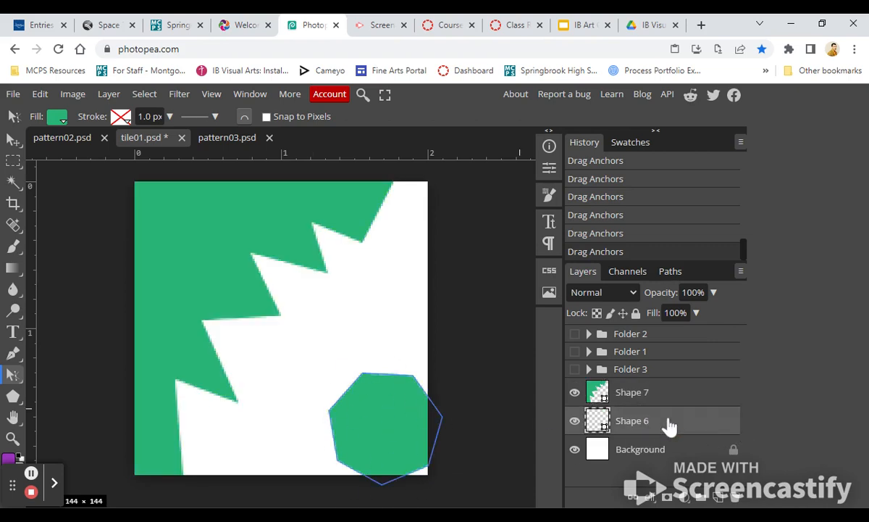
pyautogui.click(678, 400)
pyautogui.click(676, 424)
pyautogui.click(11, 143)
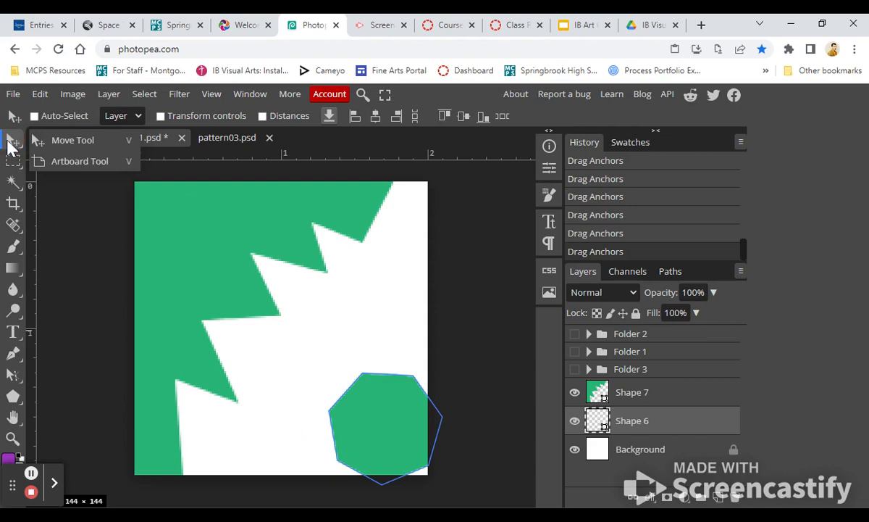
pyautogui.click(70, 137)
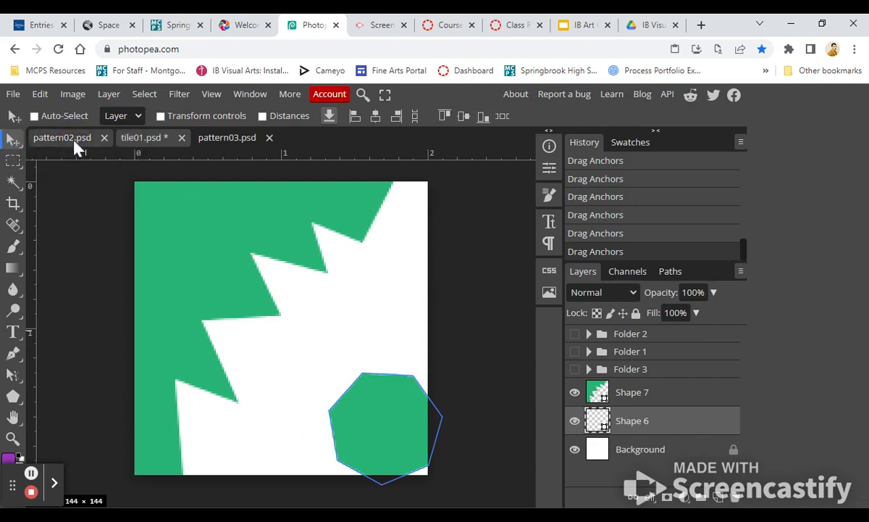
pyautogui.click(160, 116)
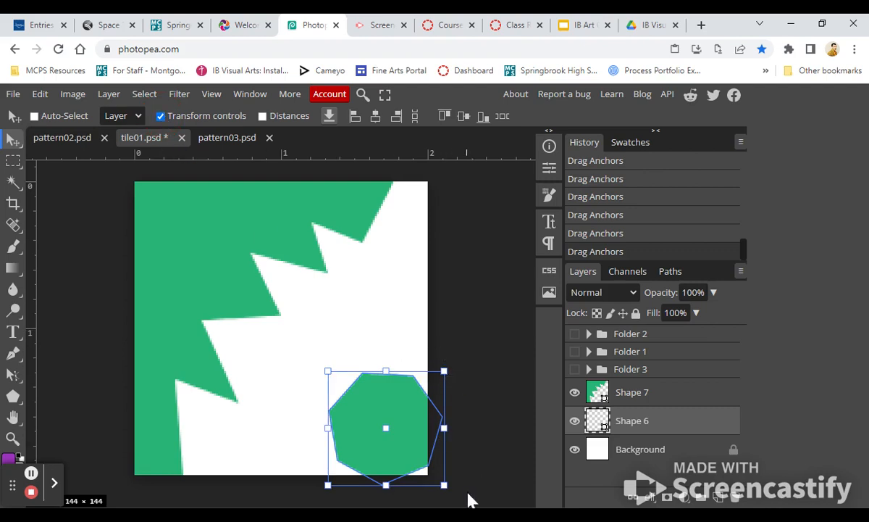
pyautogui.click(458, 359)
pyautogui.moveTo(458, 359); pyautogui.dragTo(440, 331)
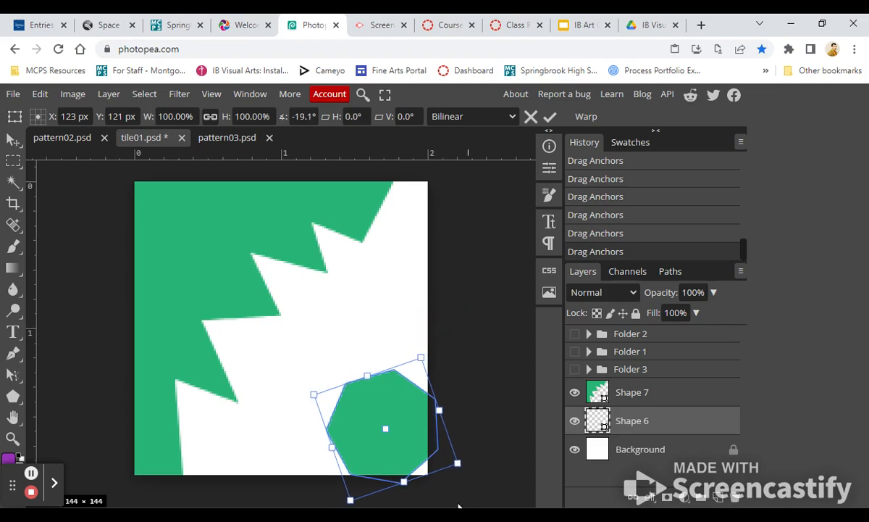
pyautogui.click(429, 340)
pyautogui.moveTo(430, 341); pyautogui.dragTo(431, 340)
pyautogui.click(13, 400)
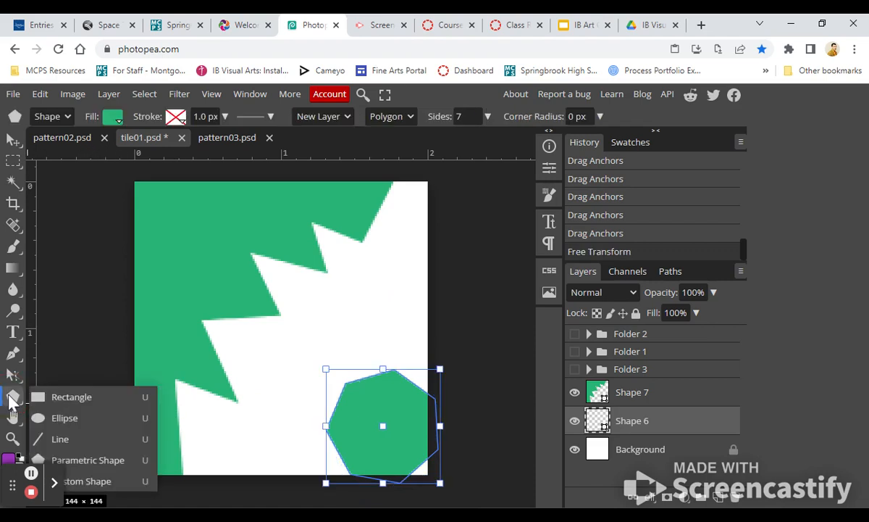
pyautogui.click(13, 355)
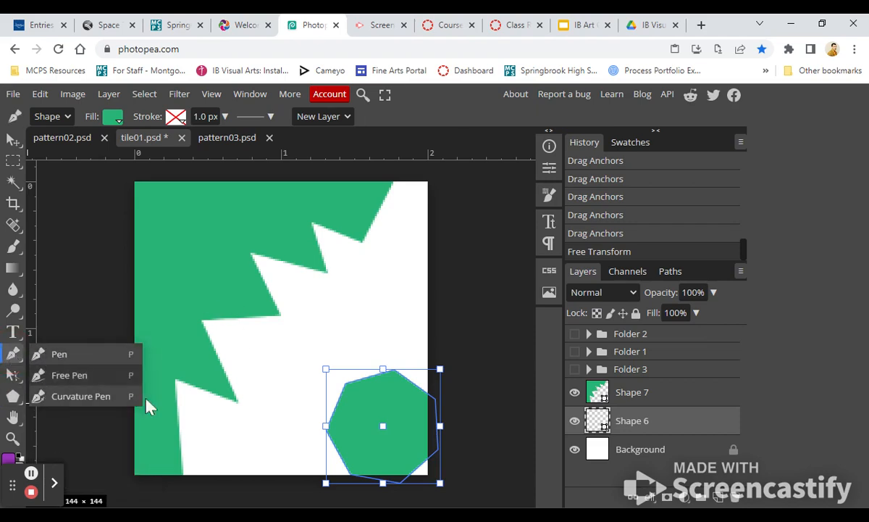
pyautogui.click(13, 377)
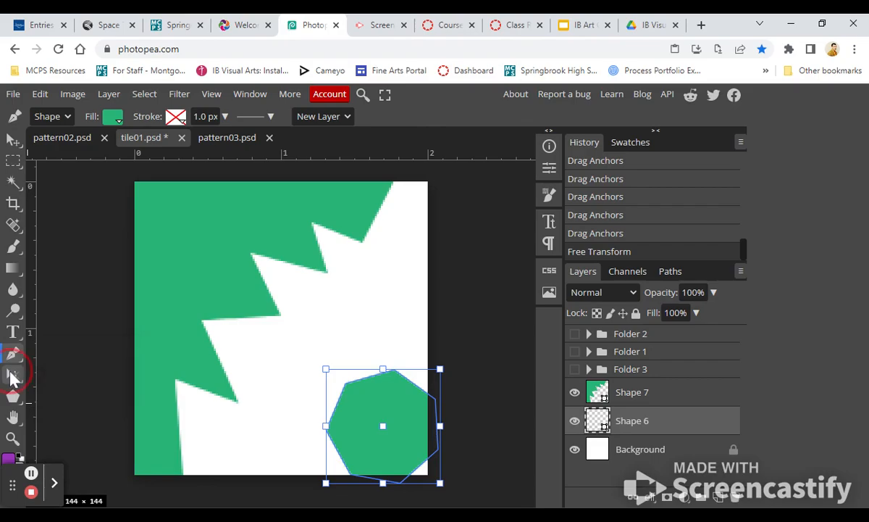